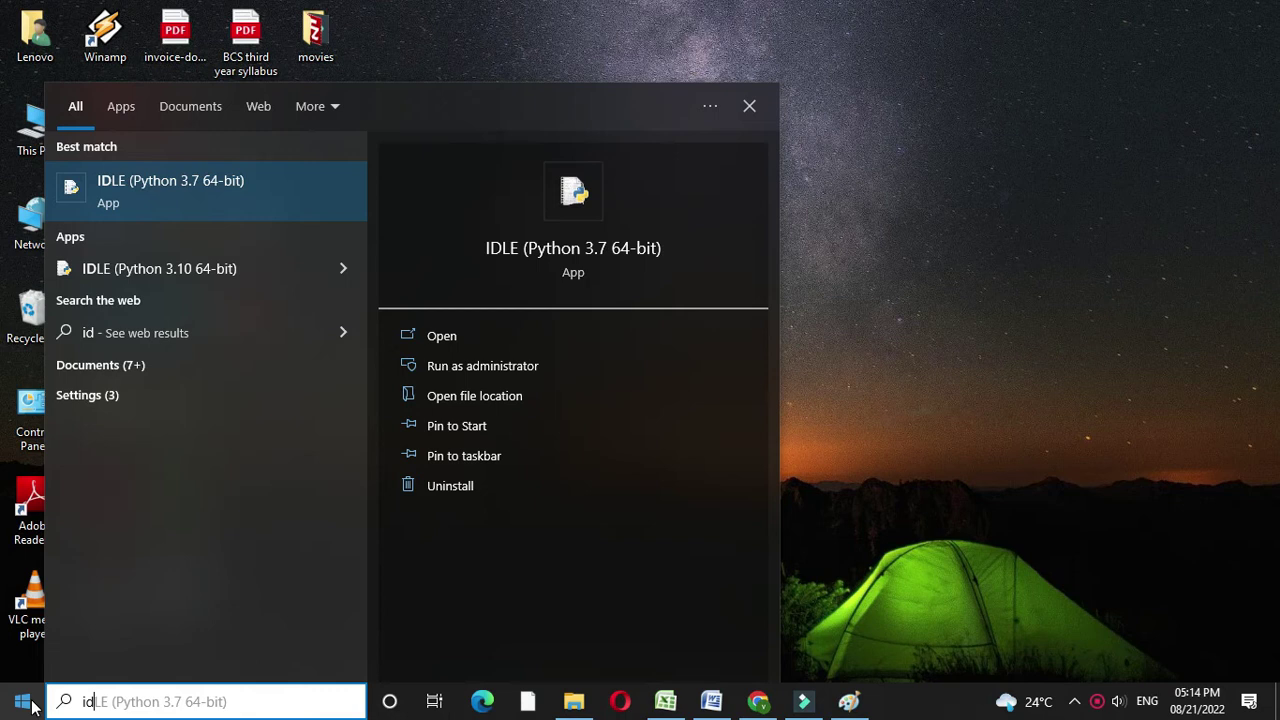
pyautogui.write('le')
# Launch IDLE (Python 3.7 64-bit) from Start search and create a new blank script file
pyautogui.click(158, 180)
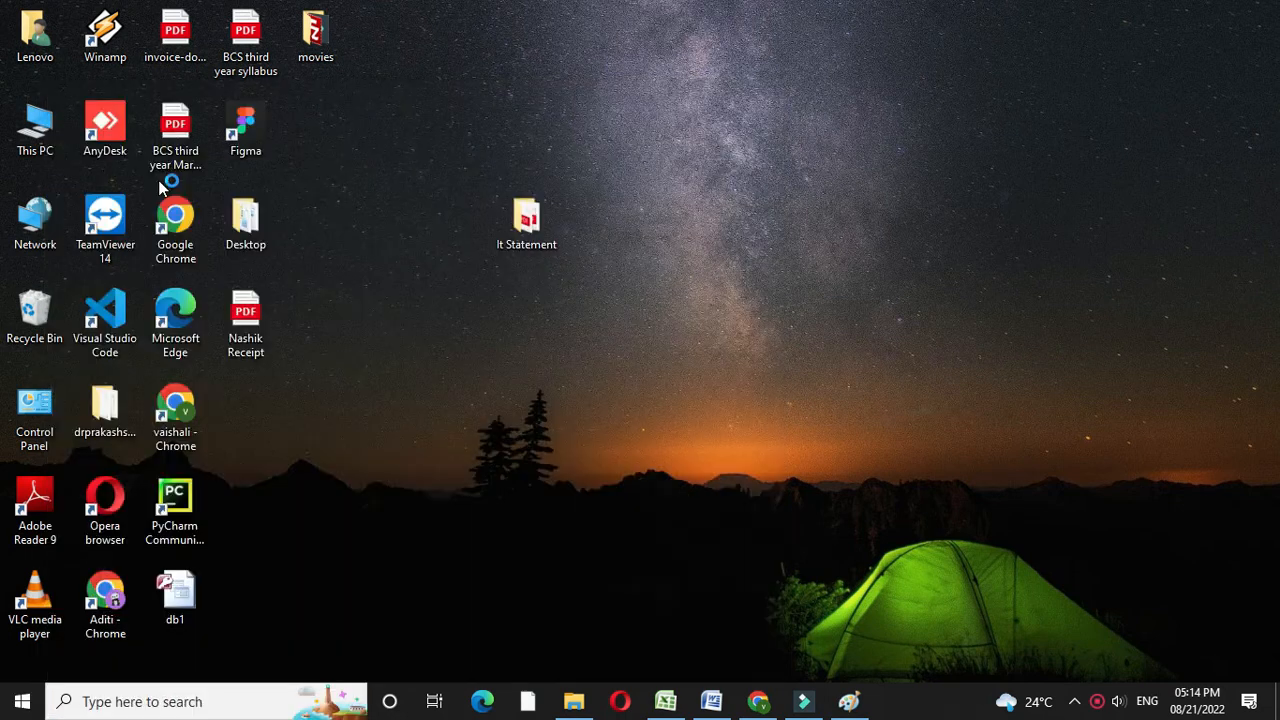
pyautogui.click(120, 82)
pyautogui.click(132, 100)
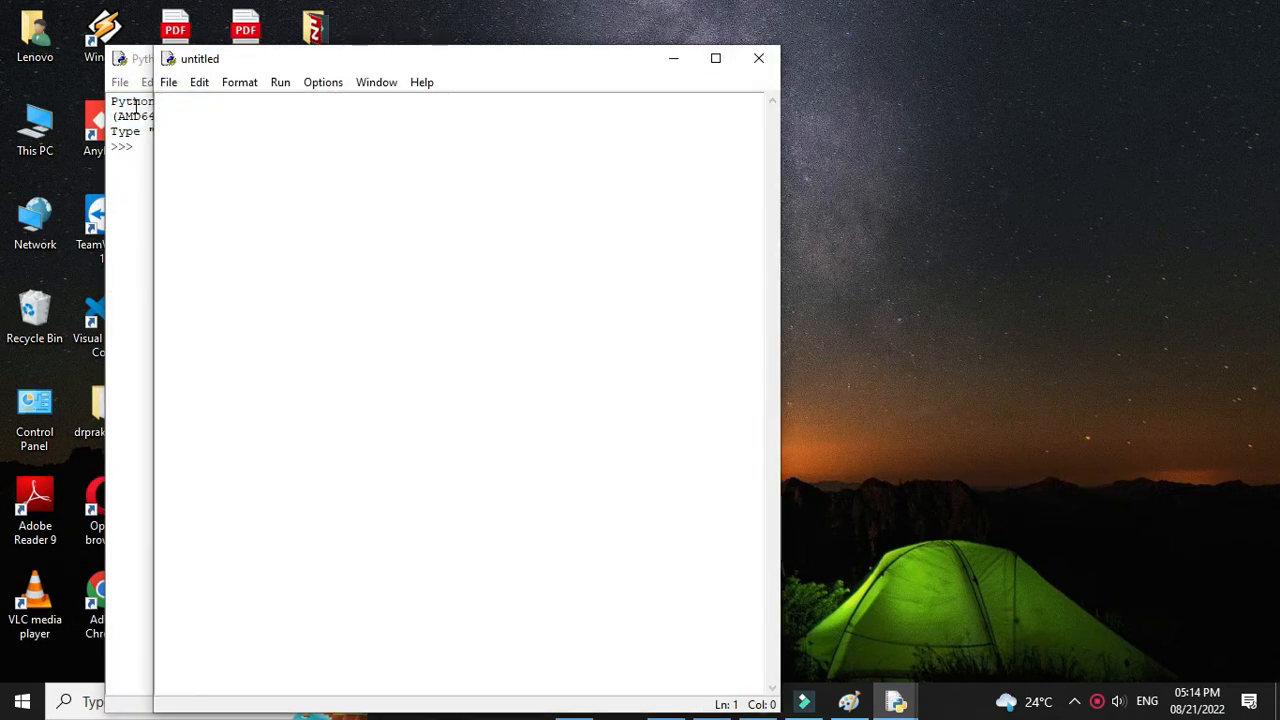
pyautogui.write("'Program to dis")
# Write the script's description header string, correcting a mistyped start
pyautogui.press('BackSpace')
pyautogui.press('BackSpace')
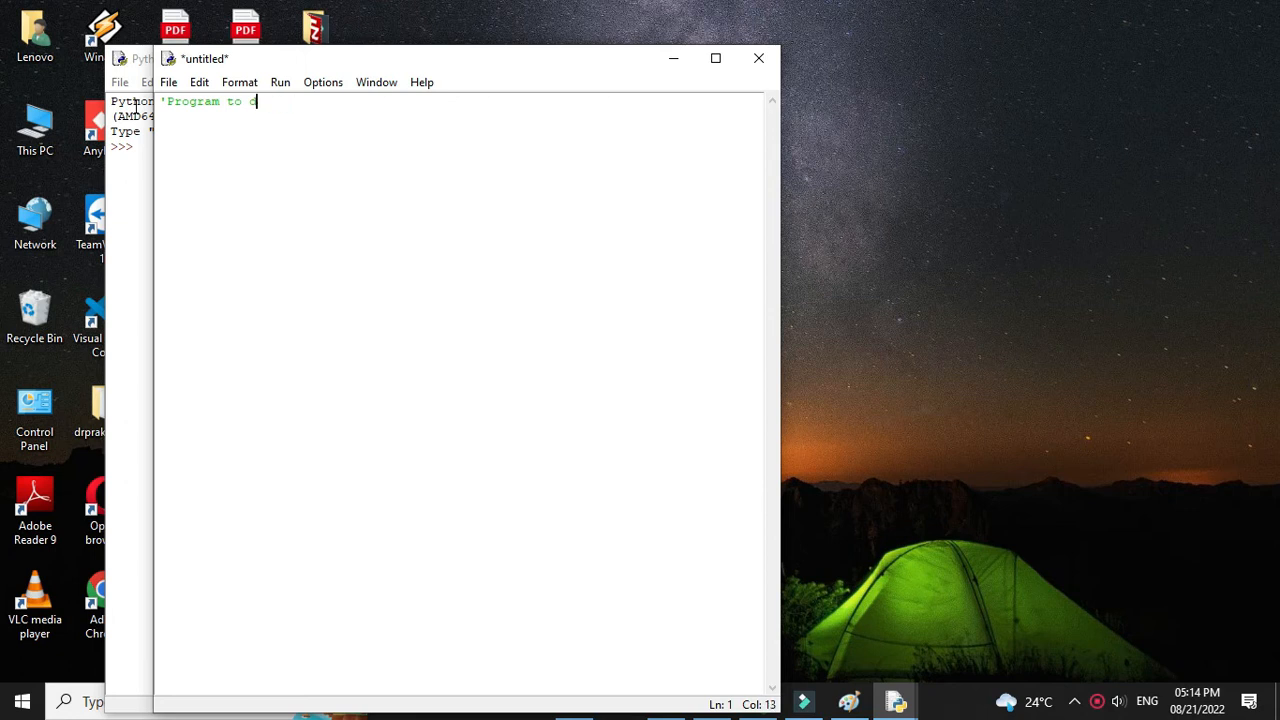
pyautogui.press('BackSpace')
pyautogui.write('Accept and Display Employee I')
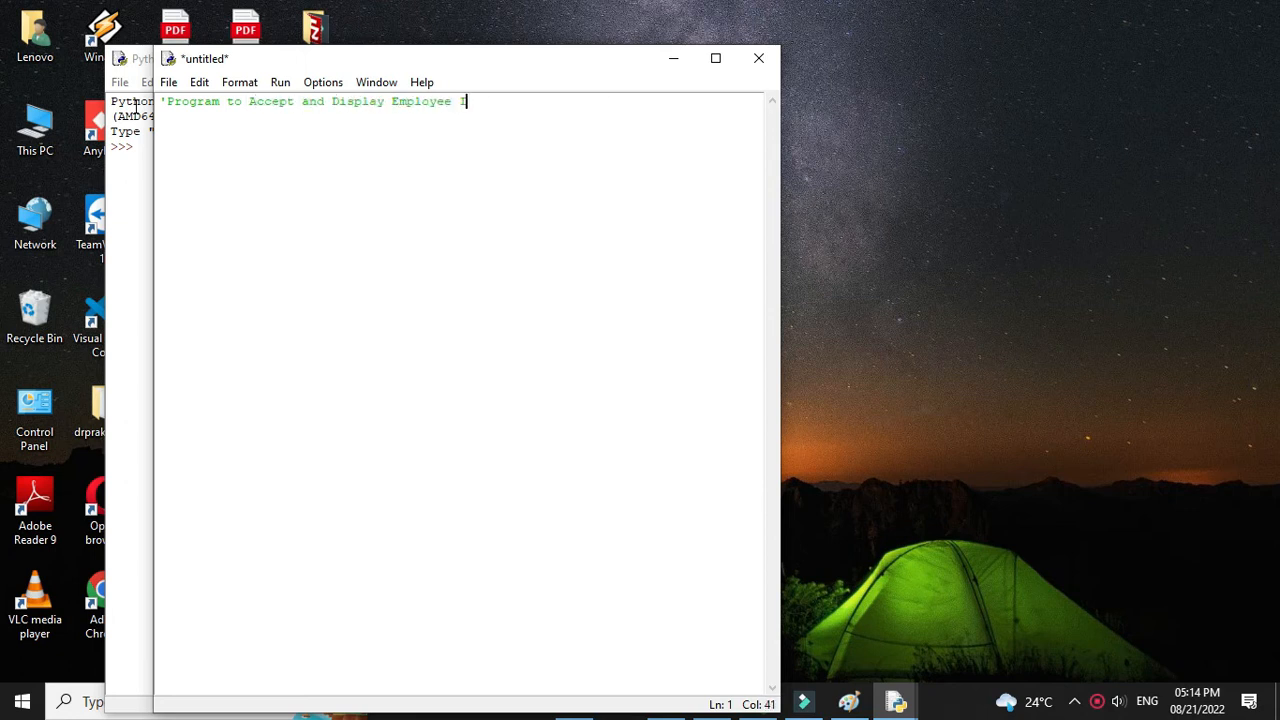
pyautogui.write("nformation'")
pyautogui.press('Return')
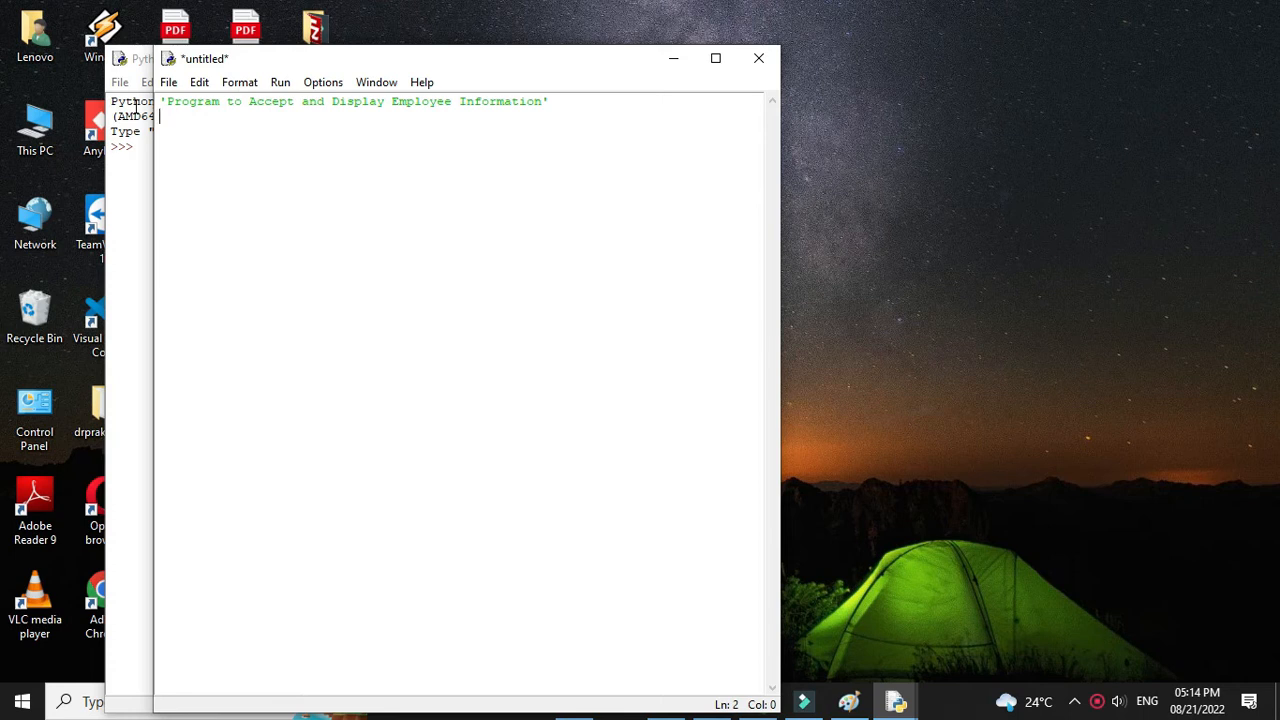
pyautogui.write('num=(')
pyautogui.write('i')
pyautogui.write('nt)(')
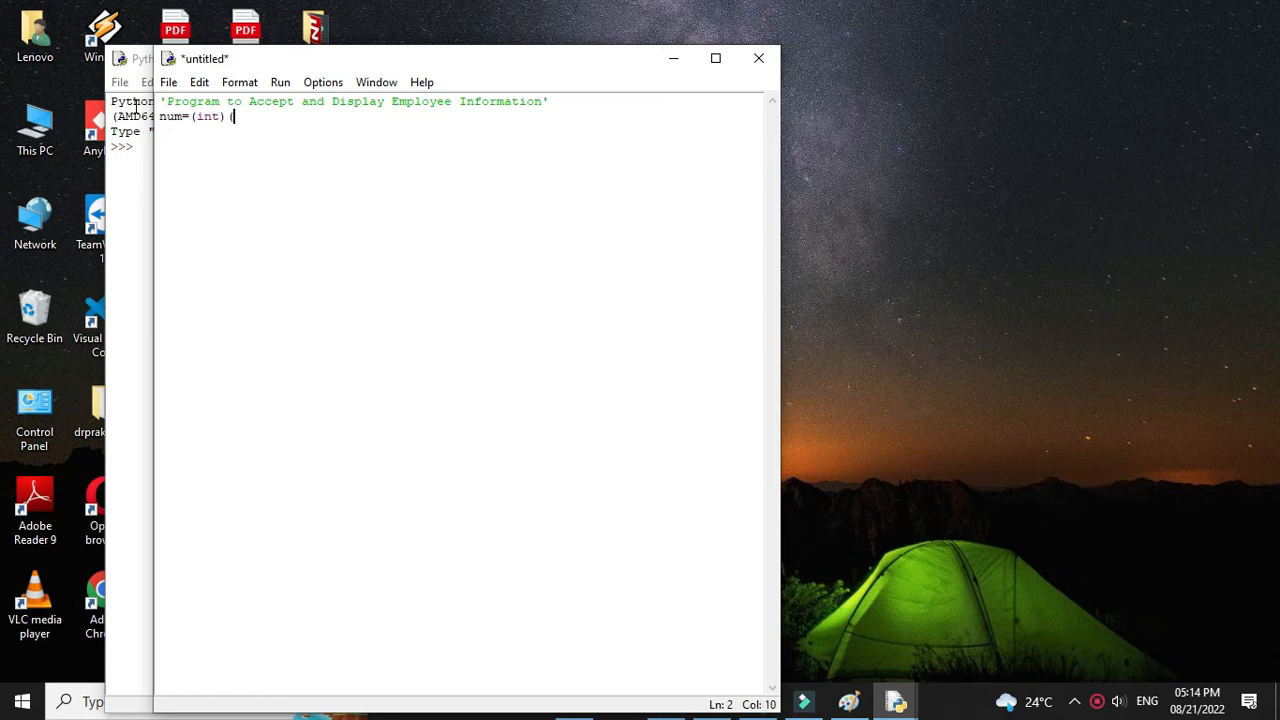
pyautogui.write('input')
pyautogui.write('("Enter Employee')
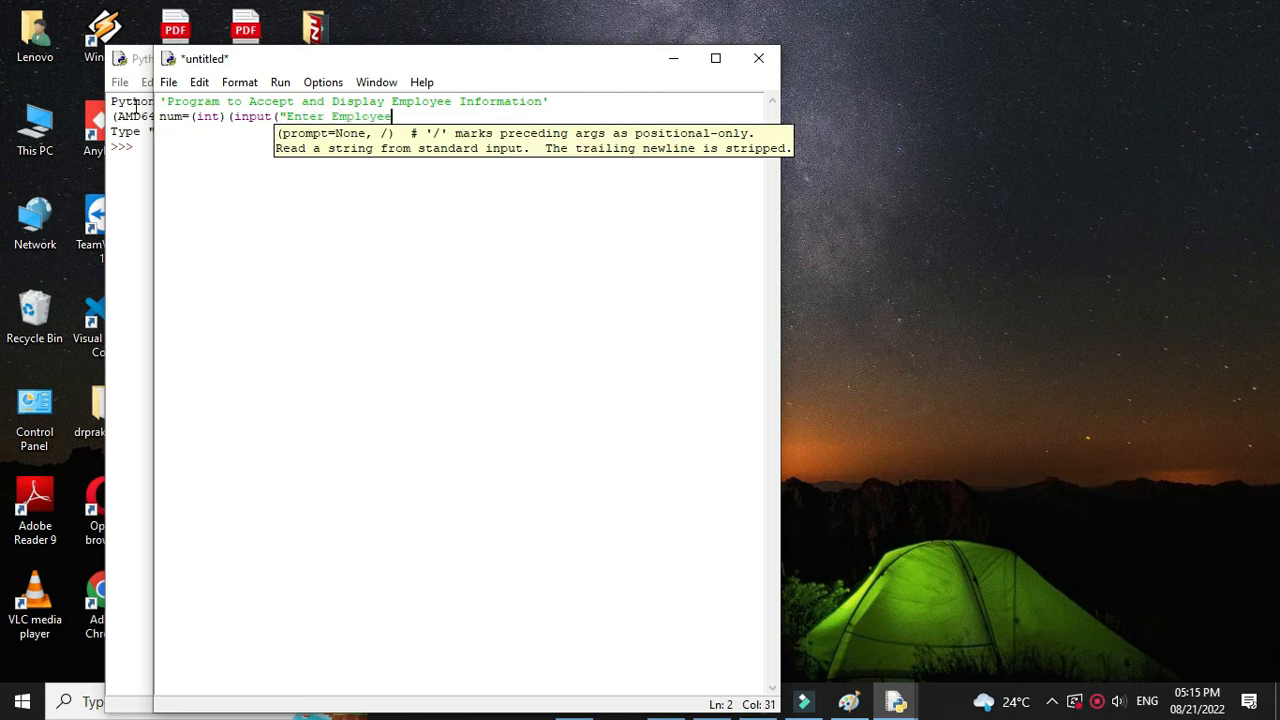
pyautogui.write(' Number "))')
# Add input() lines for num, name, Gender and age, with num and age read as int
pyautogui.press('Return')
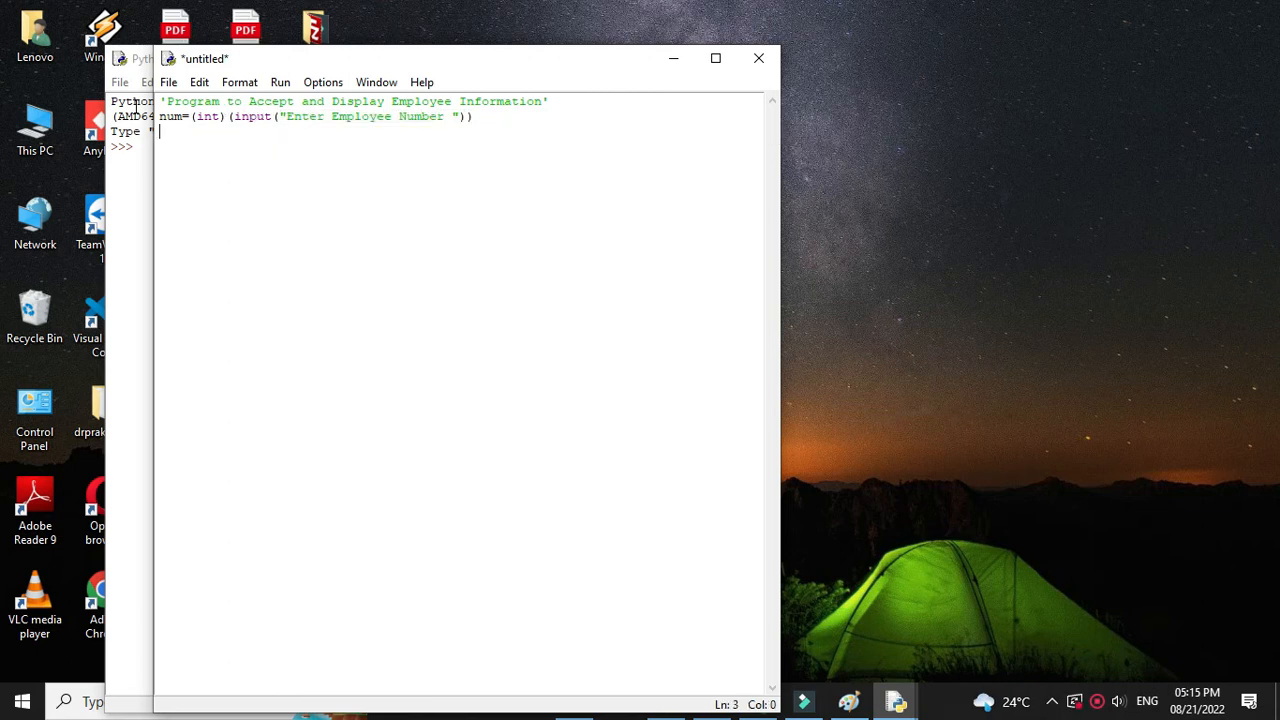
pyautogui.write('name=')
pyautogui.write('input("Employee Na')
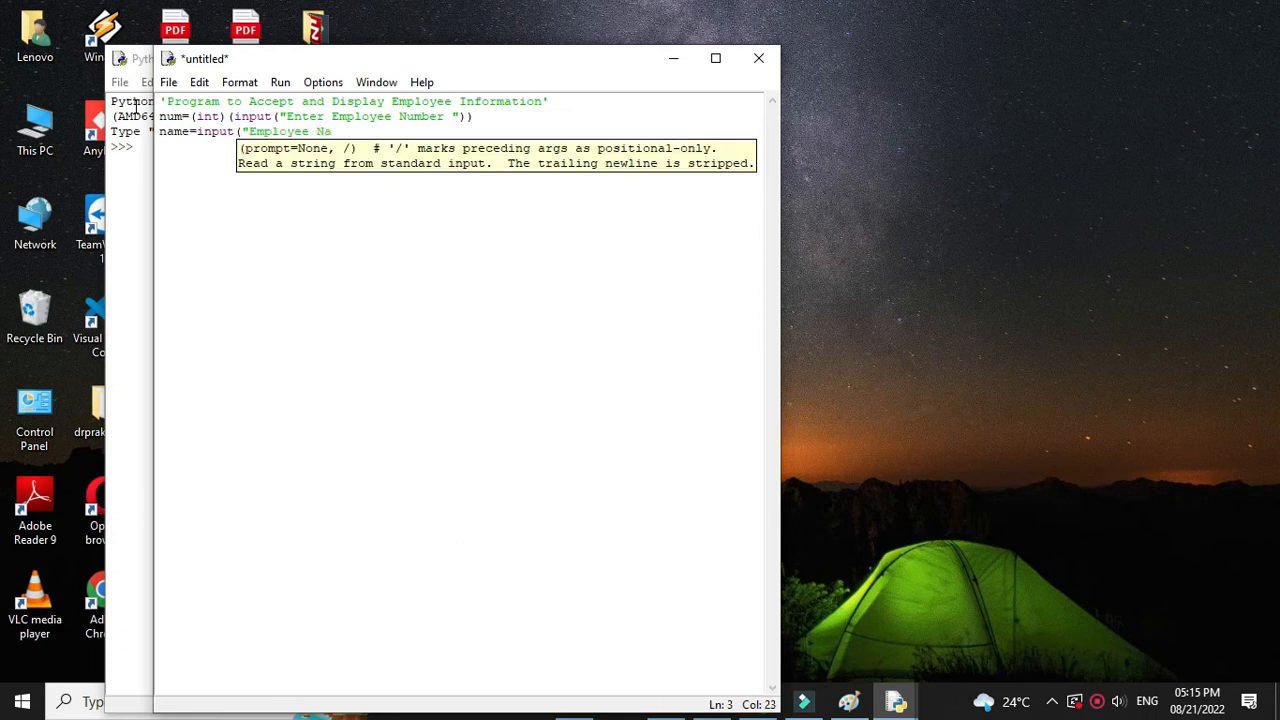
pyautogui.write('me ")')
pyautogui.press('Return')
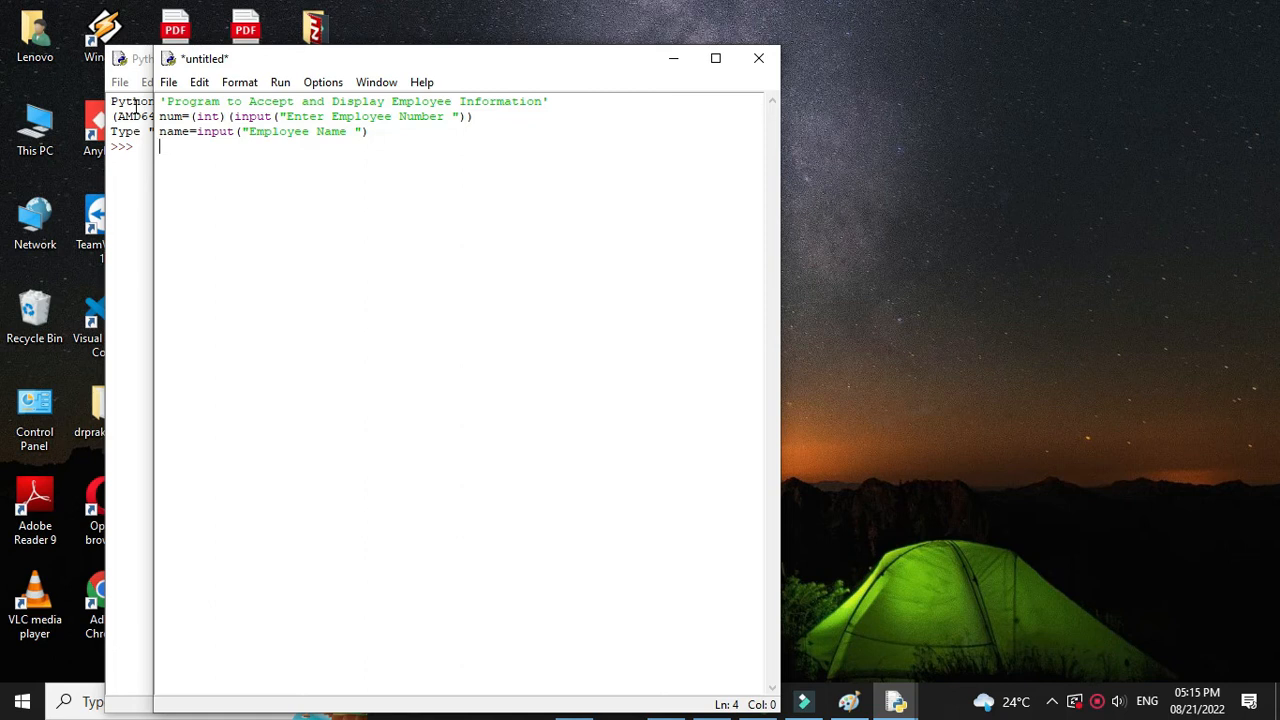
pyautogui.write('Gender=input("G')
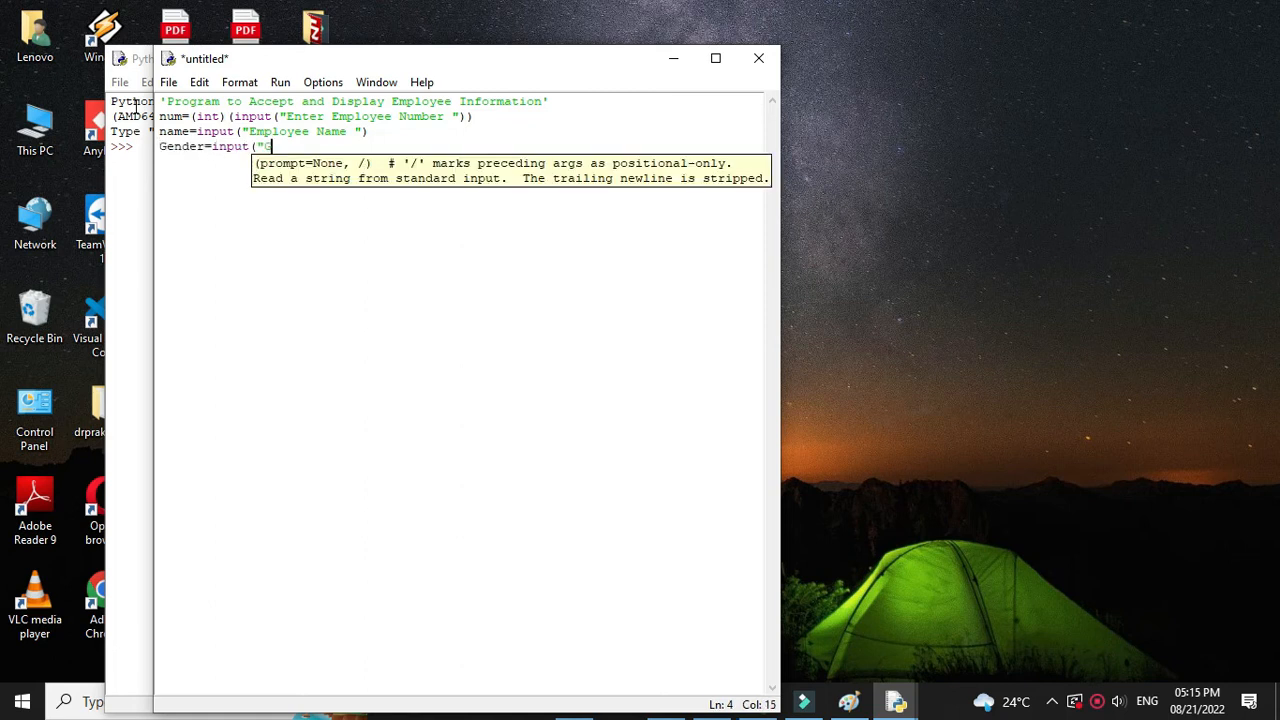
pyautogui.write('ender  ")')
pyautogui.press('Return')
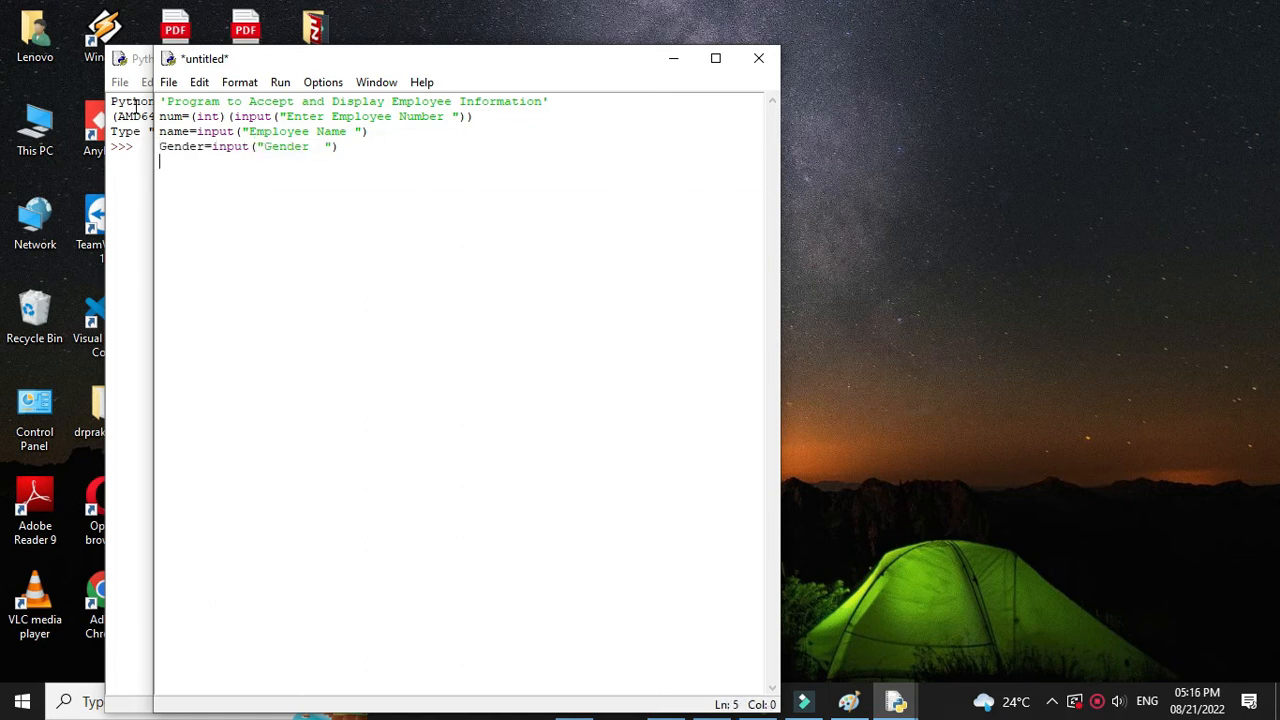
pyautogui.write('age=')
pyautogui.write('(int)')
pyautogui.write('(inpu')
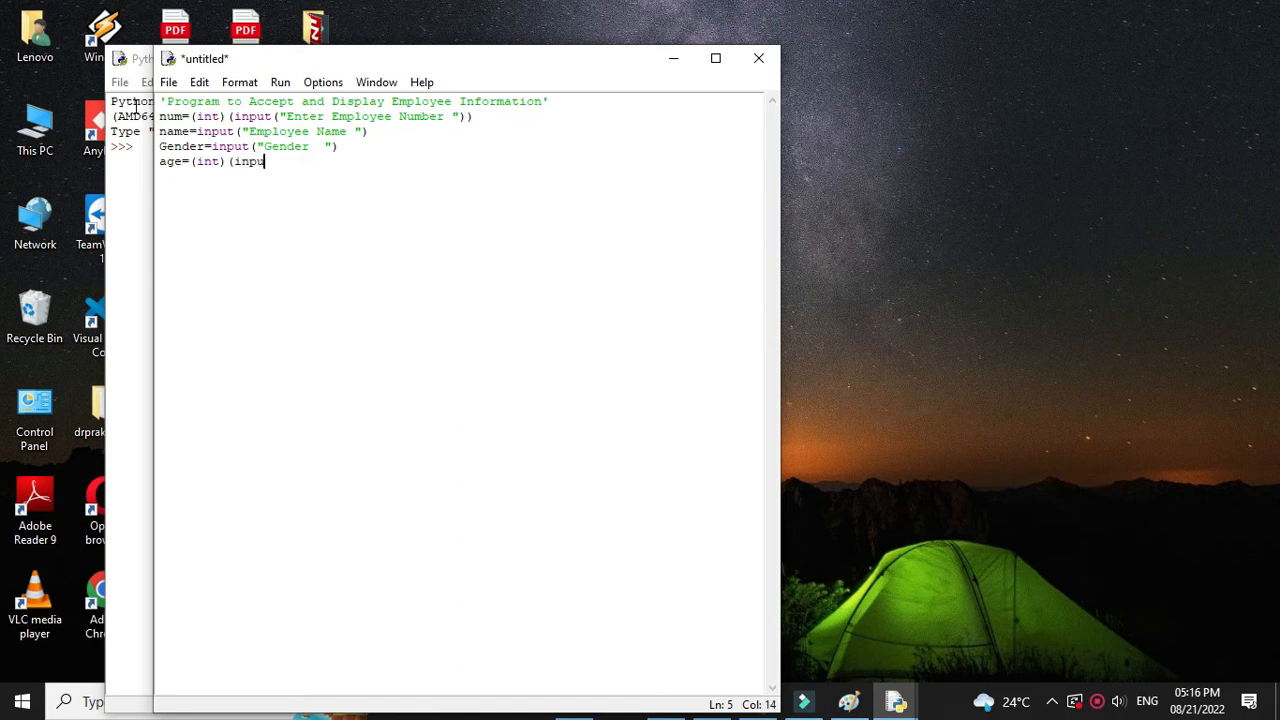
pyautogui.write('t("Enter Age ')
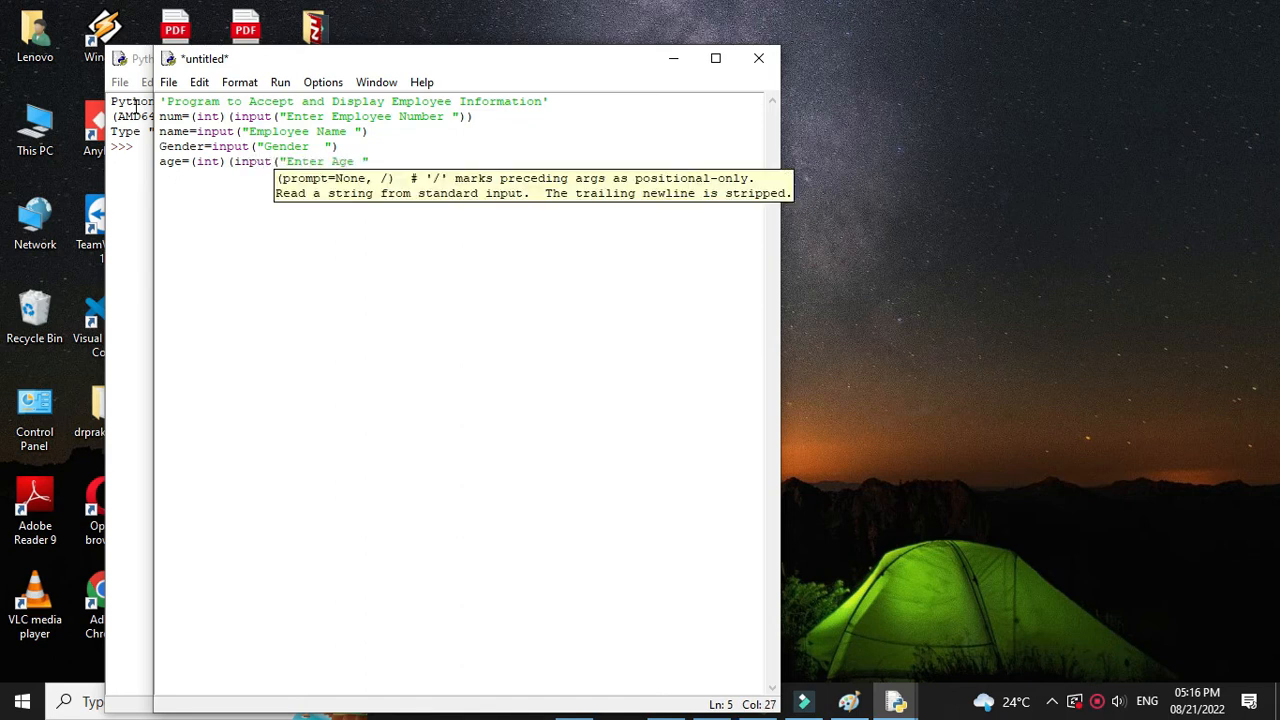
pyautogui.write('"))')
pyautogui.press('Return')
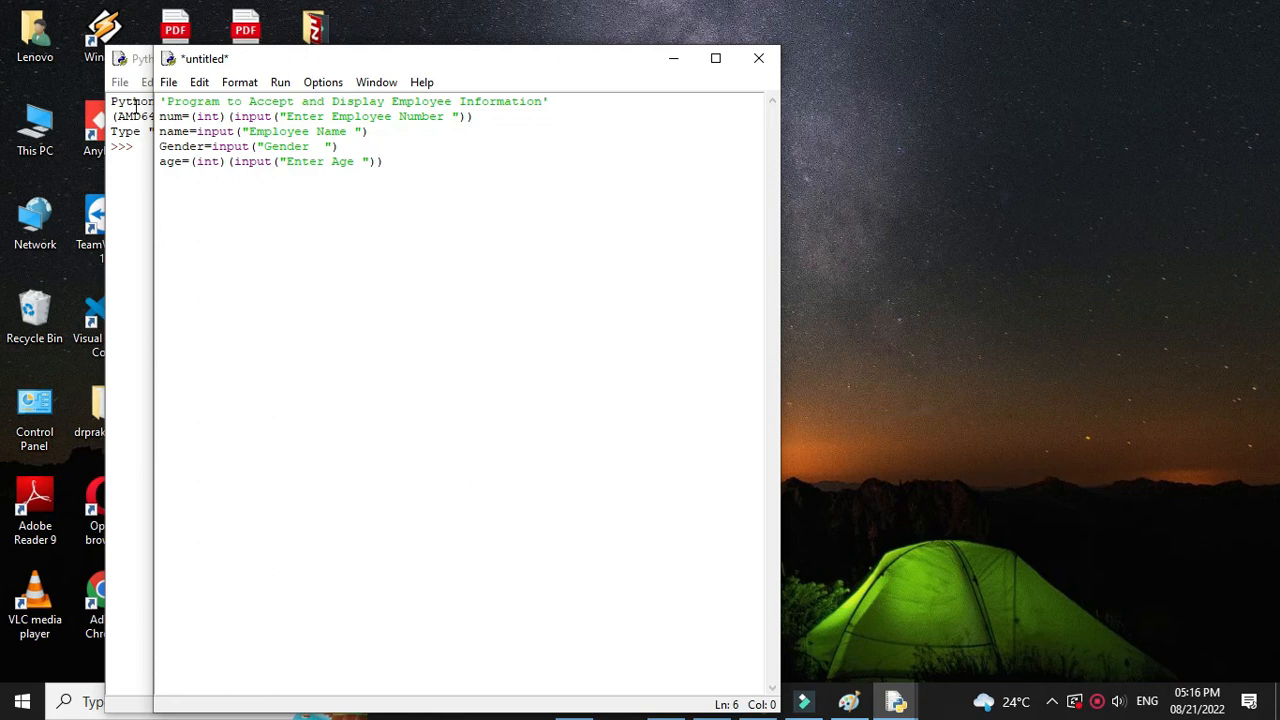
pyautogui.write('print')
pyautogui.write(" (f'Employee ")
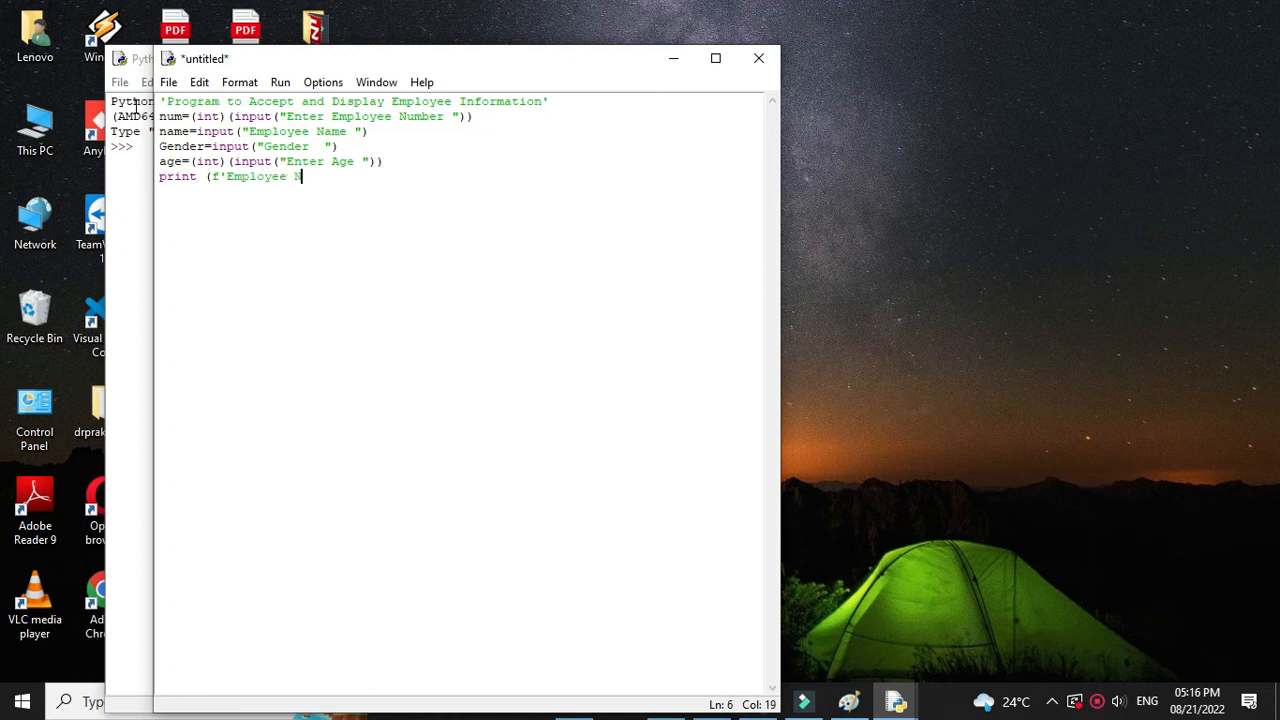
pyautogui.write("Number {num}')")
# Add f-string print lines for Employee Number {num}, name, Gender and age
pyautogui.press('Return')
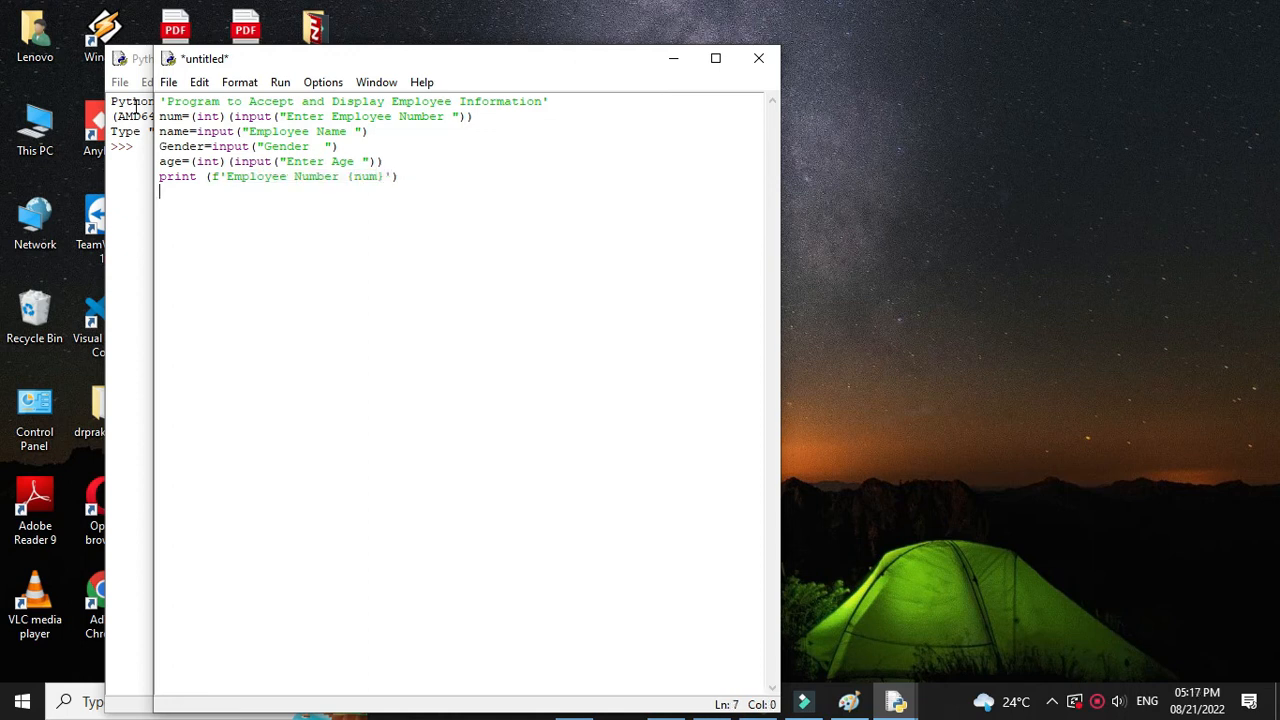
pyautogui.write('print ')
pyautogui.write("(f'Employee Nam")
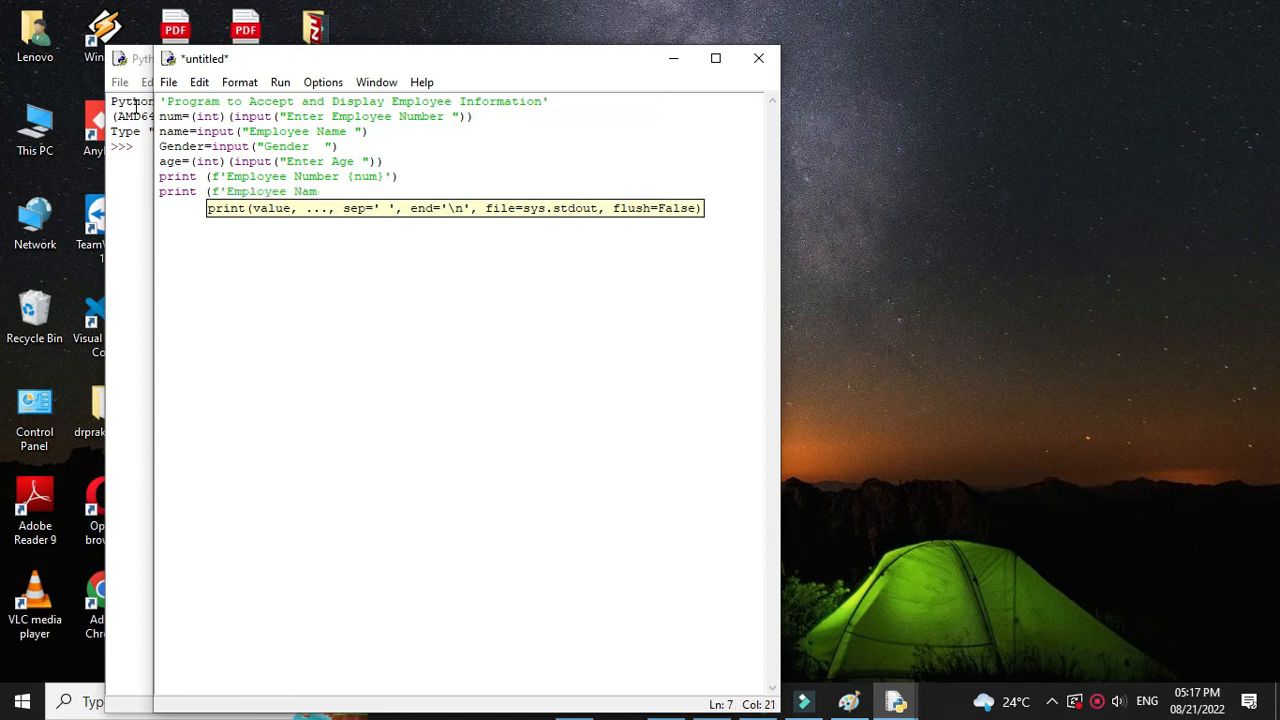
pyautogui.write("e {name}')")
pyautogui.press('Return')
pyautogui.write('print ')
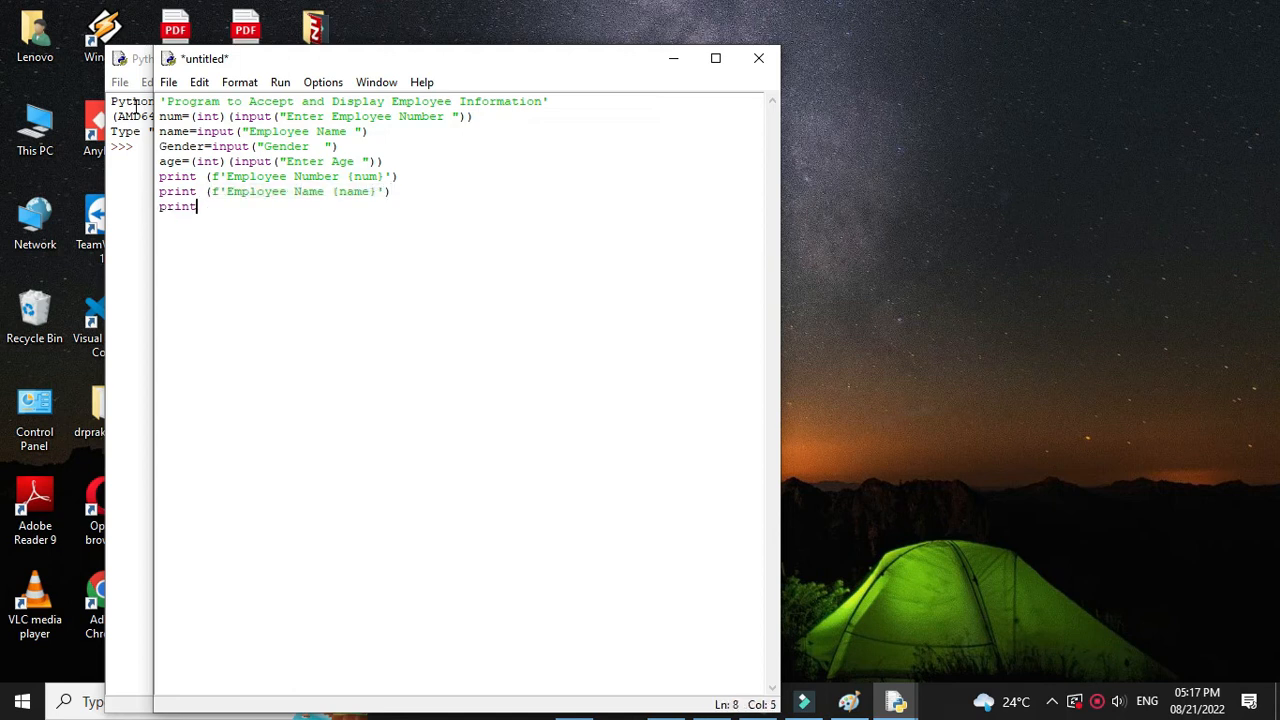
pyautogui.write("(g'")
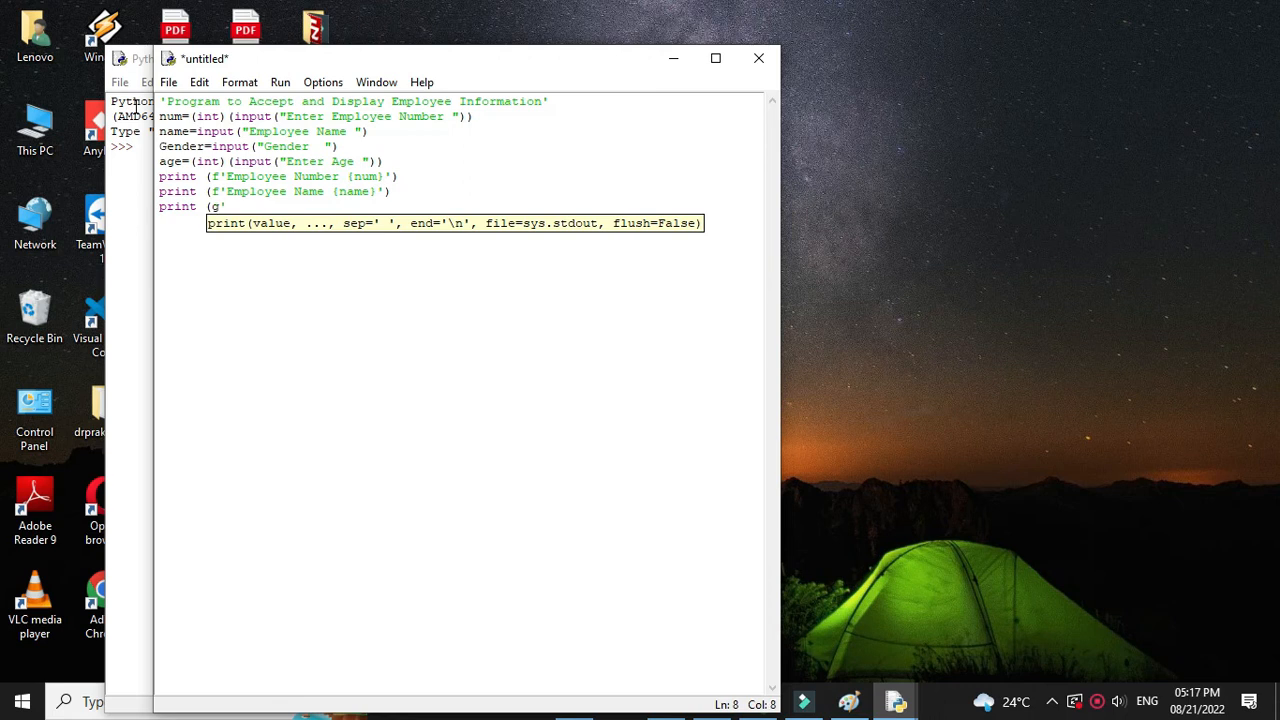
pyautogui.press('BackSpace')
pyautogui.write("f'Employee Gender ")
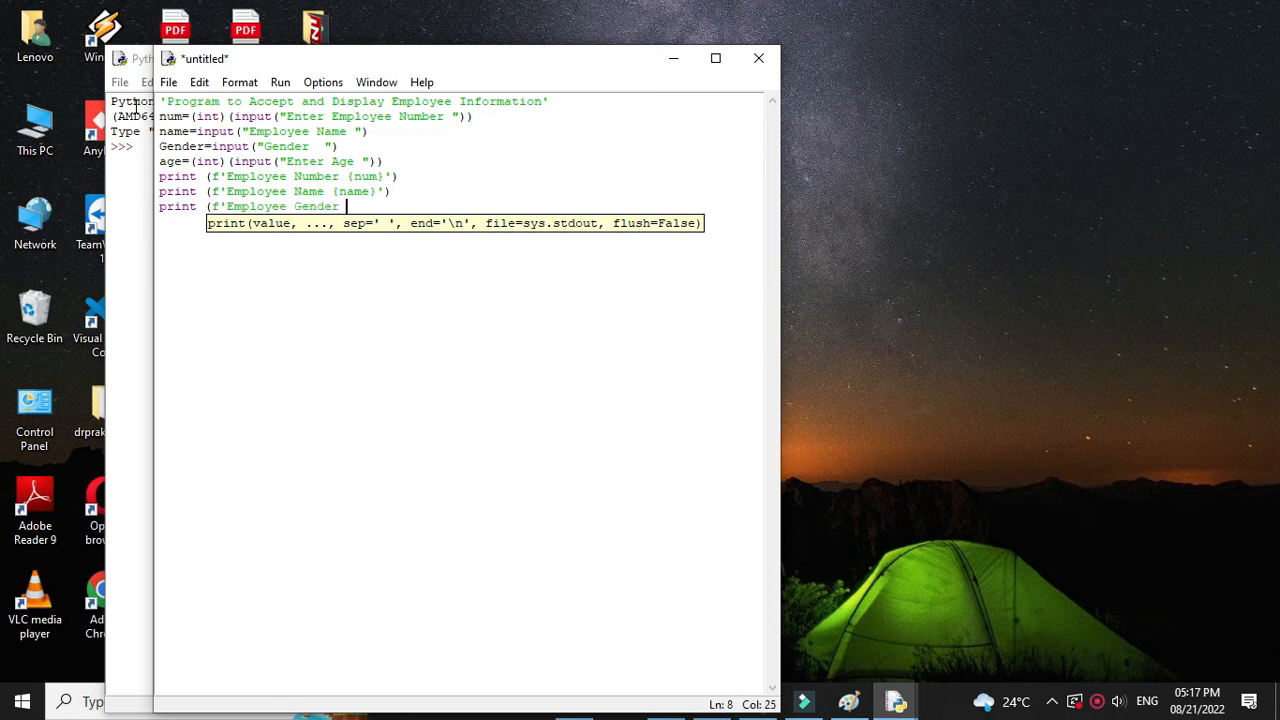
pyautogui.write("{Gender}')")
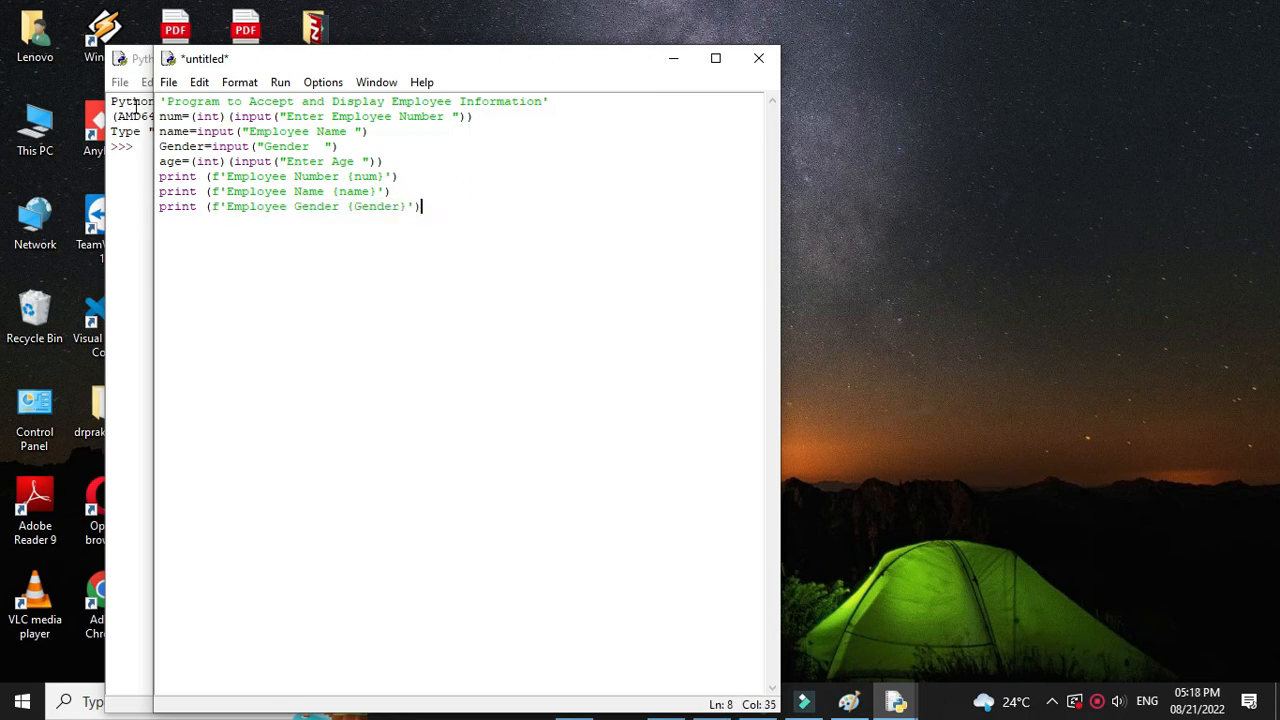
pyautogui.press('Return')
pyautogui.write('rint ')
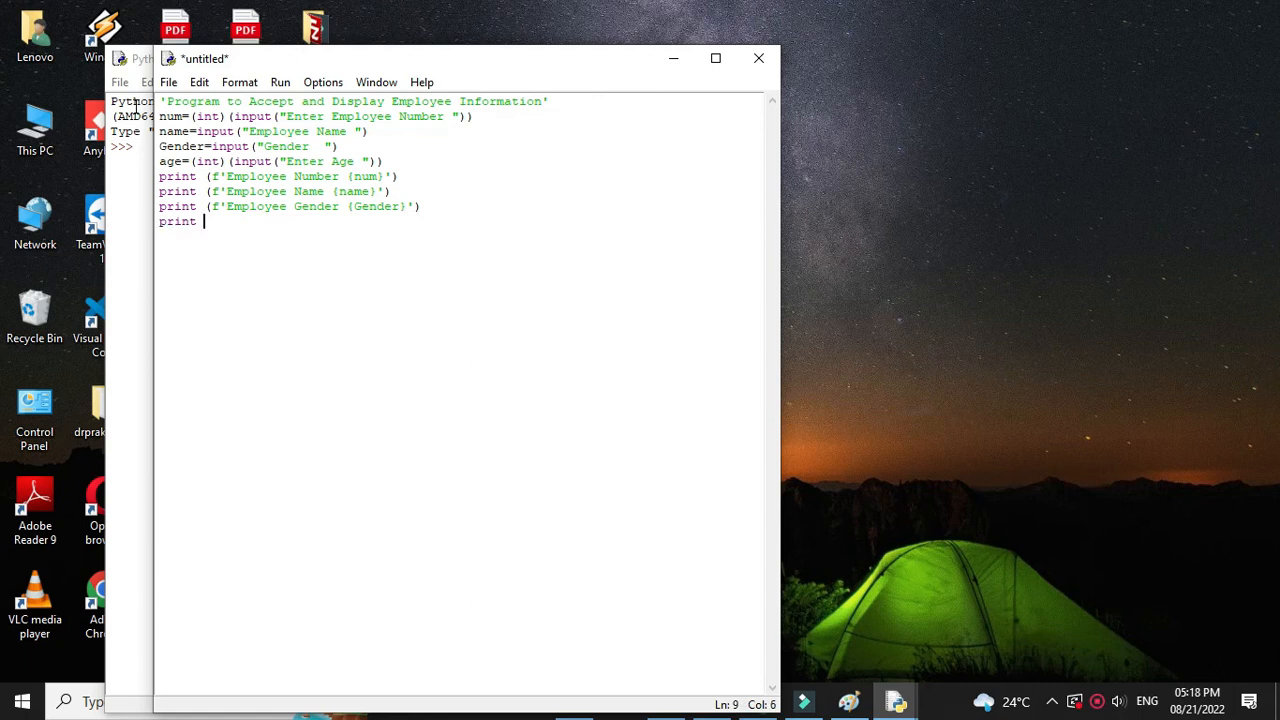
pyautogui.write("(f'Employee Age {ag")
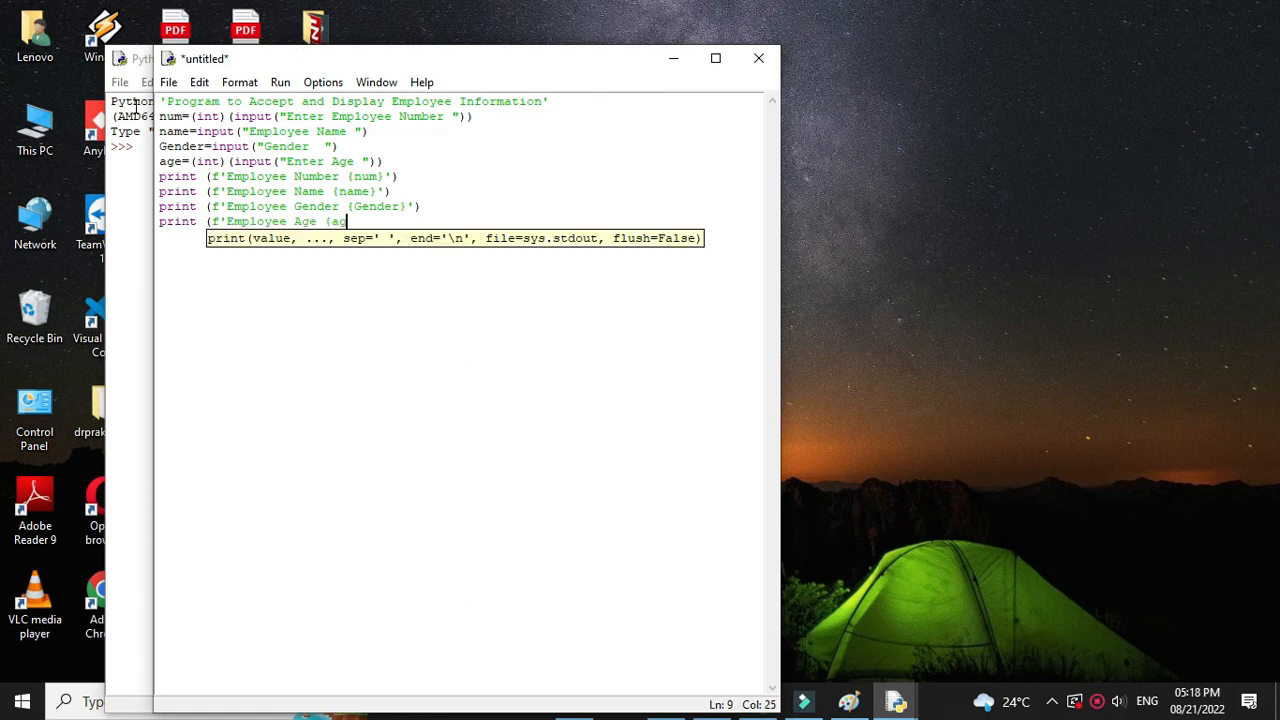
pyautogui.write("e}')")
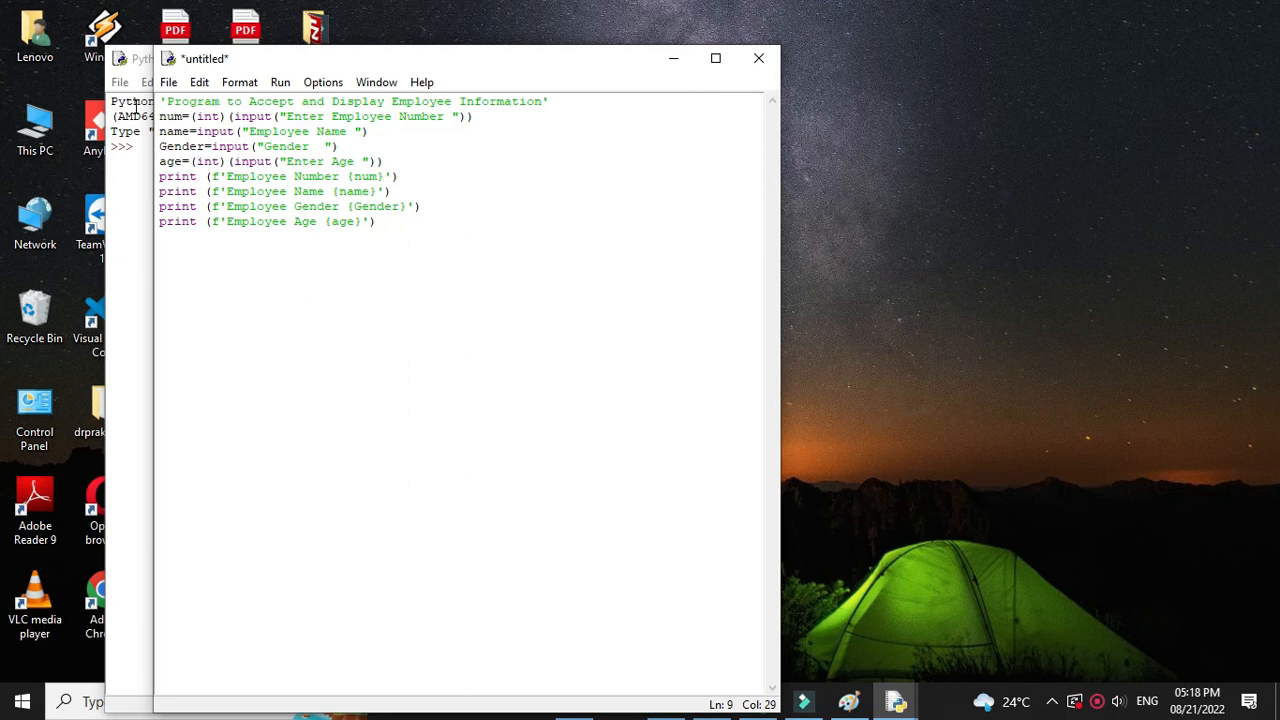
# Save the script as EmployeeInf.py in E:\c# notes For BCS 3\Python\Programs
pyautogui.hotkey('ctrl', 's')
pyautogui.scroll(-3, 240, 300)
pyautogui.click(250, 358)
pyautogui.doubleClick(372, 330)
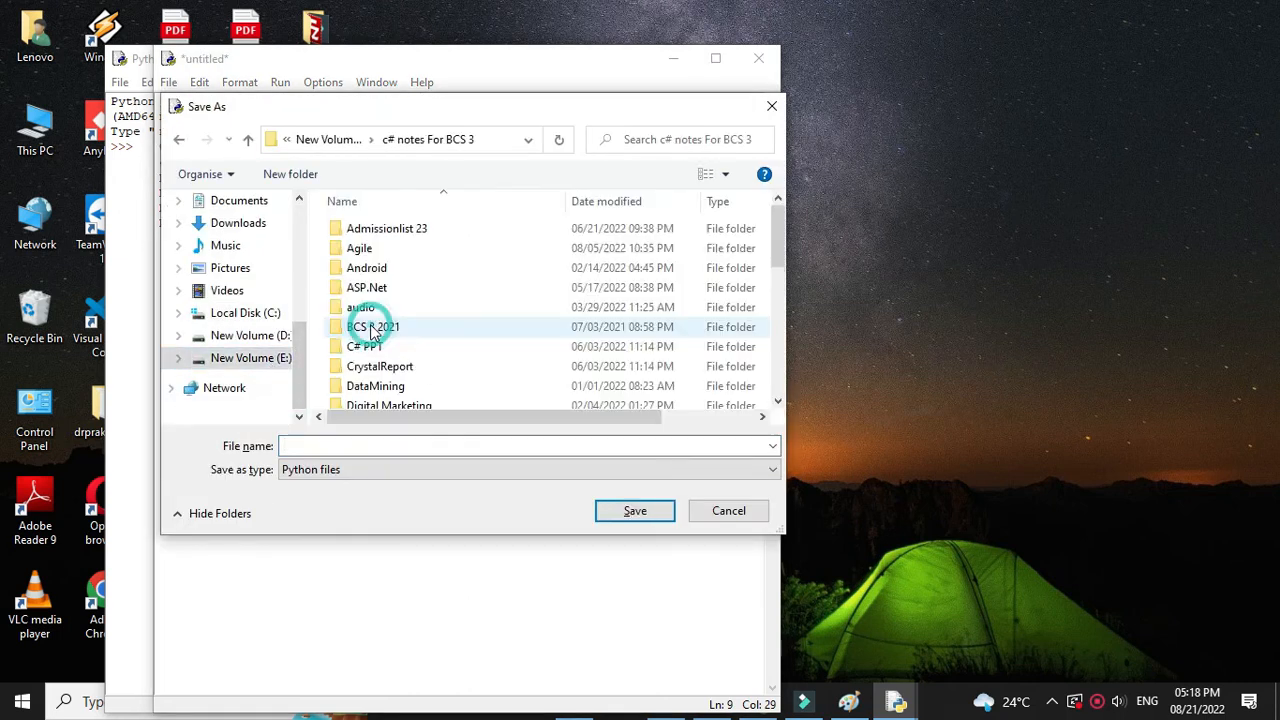
pyautogui.scroll(-5, 372, 330)
pyautogui.doubleClick(360, 300)
pyautogui.doubleClick(380, 328)
pyautogui.click(351, 446)
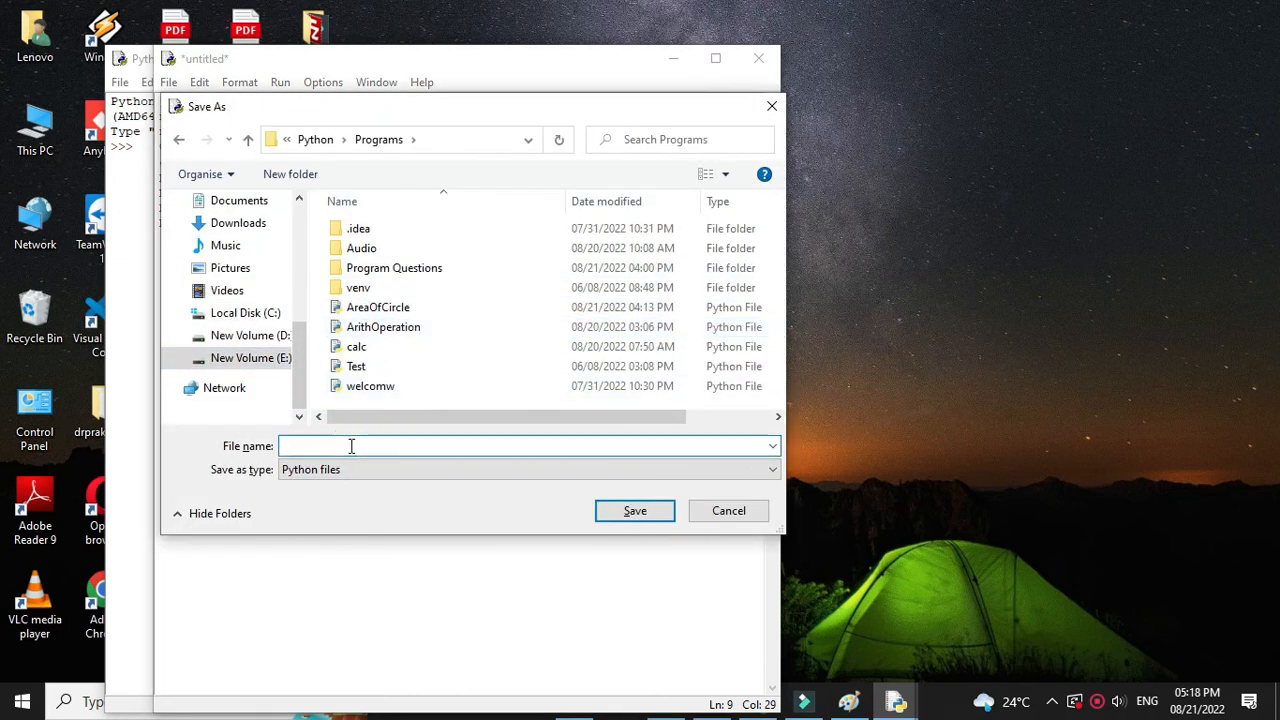
pyautogui.write('Employee')
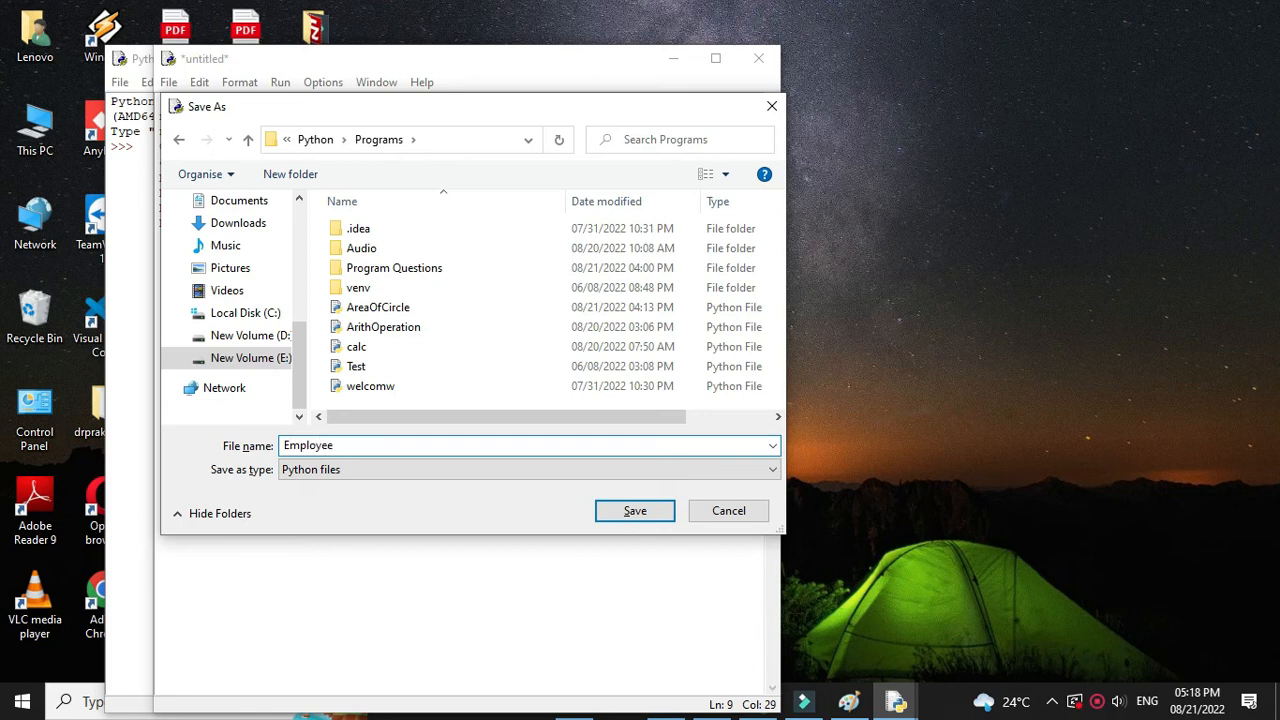
pyautogui.write('Inf.py')
pyautogui.click(635, 510)
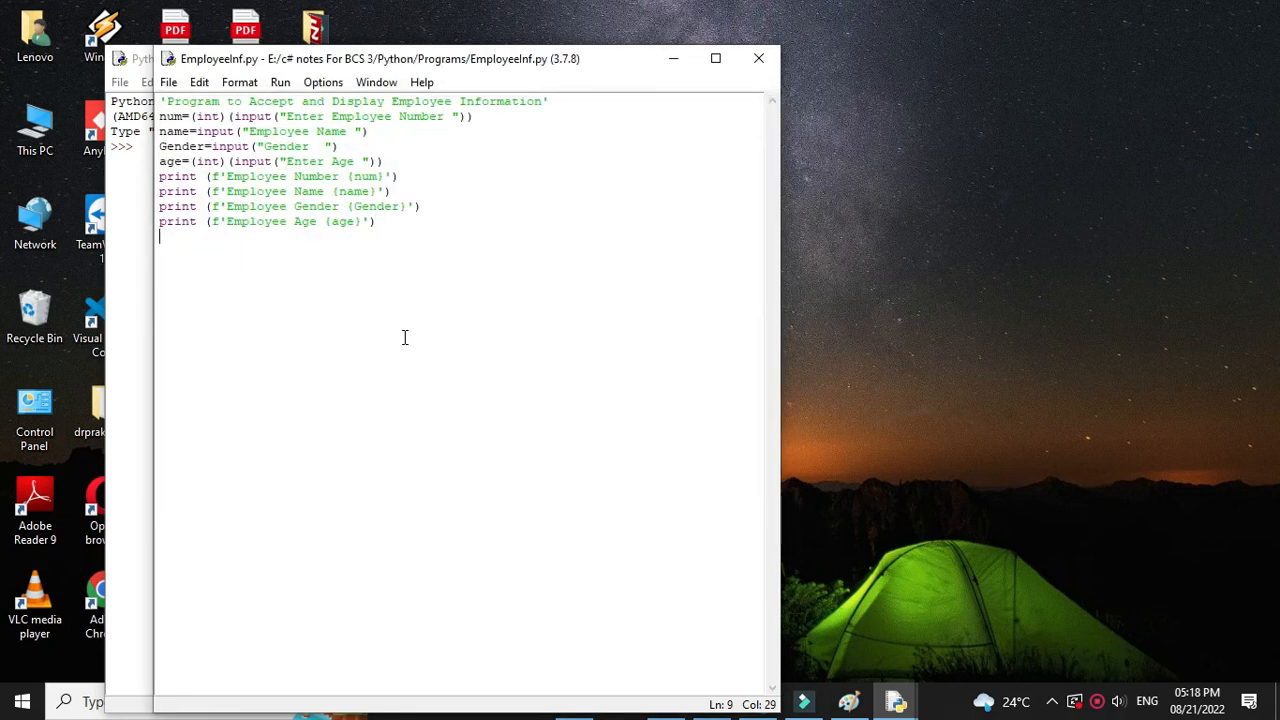
# Run the module and enter 232, a name, M and 54 so the four details print back
pyautogui.click(280, 82)
pyautogui.click(300, 101)
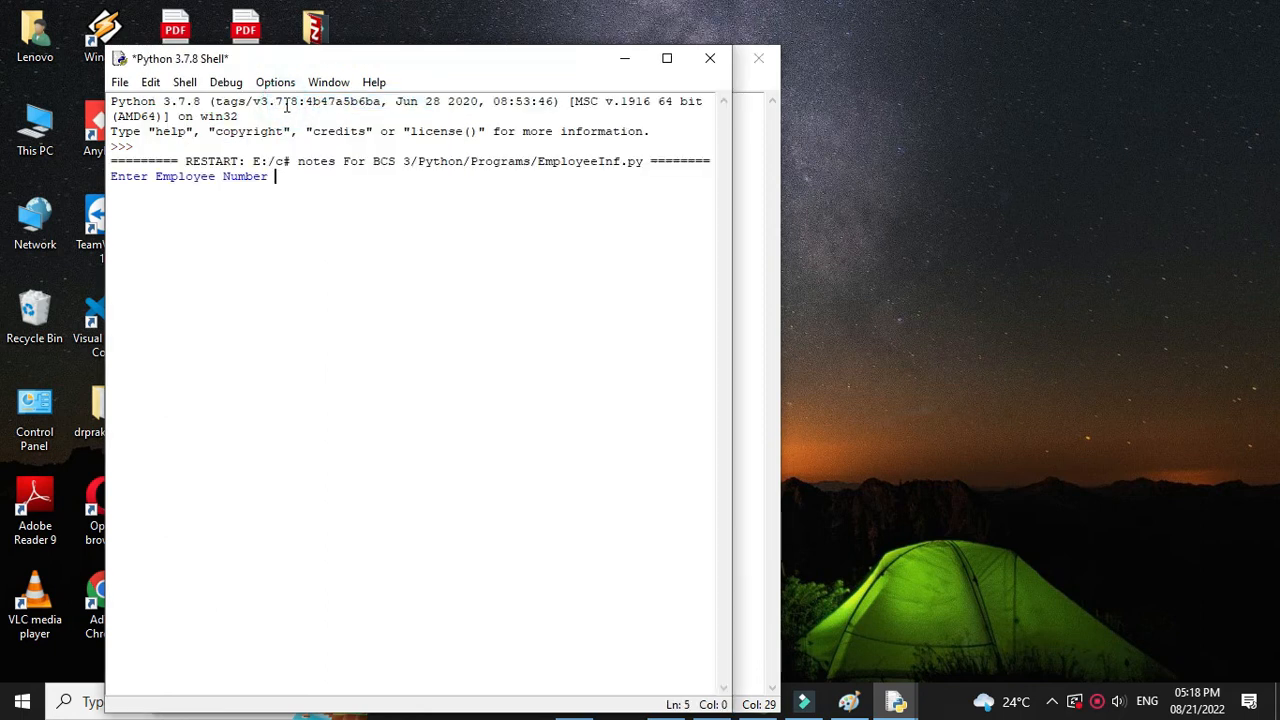
pyautogui.write('232')
pyautogui.press('Return')
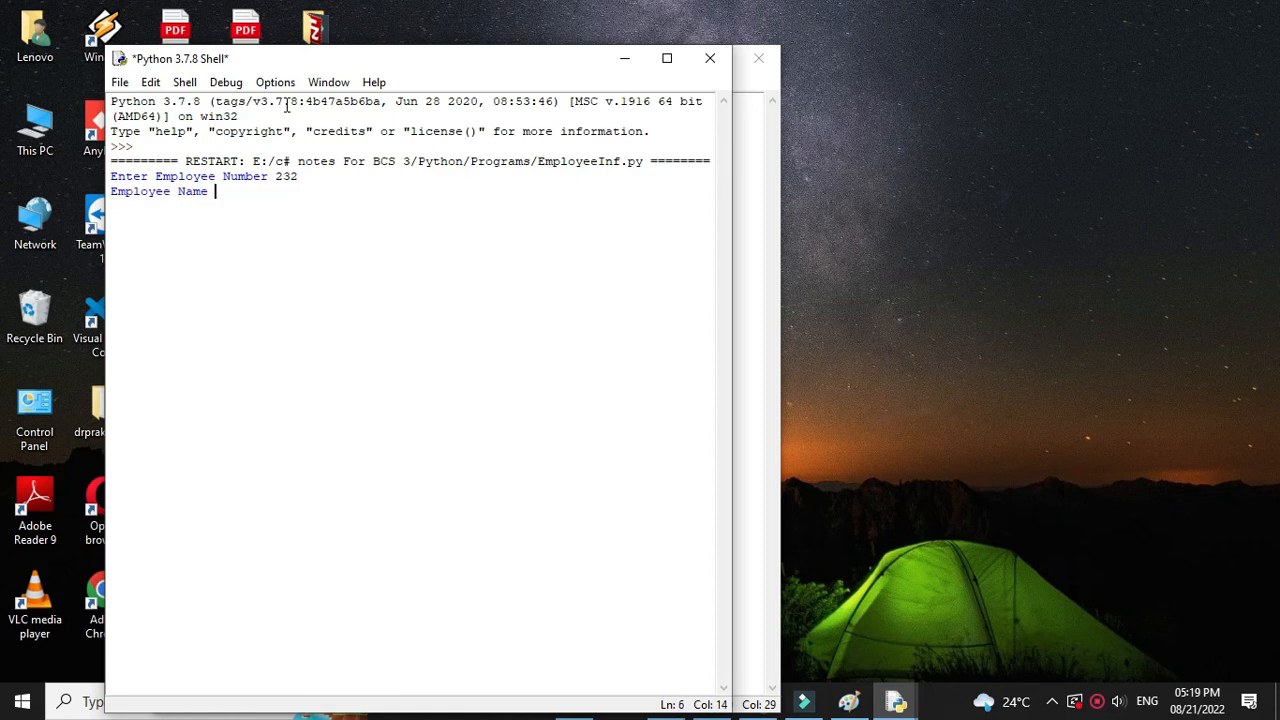
pyautogui.write('aaaaaaaaaaaaa')
pyautogui.press('Return')
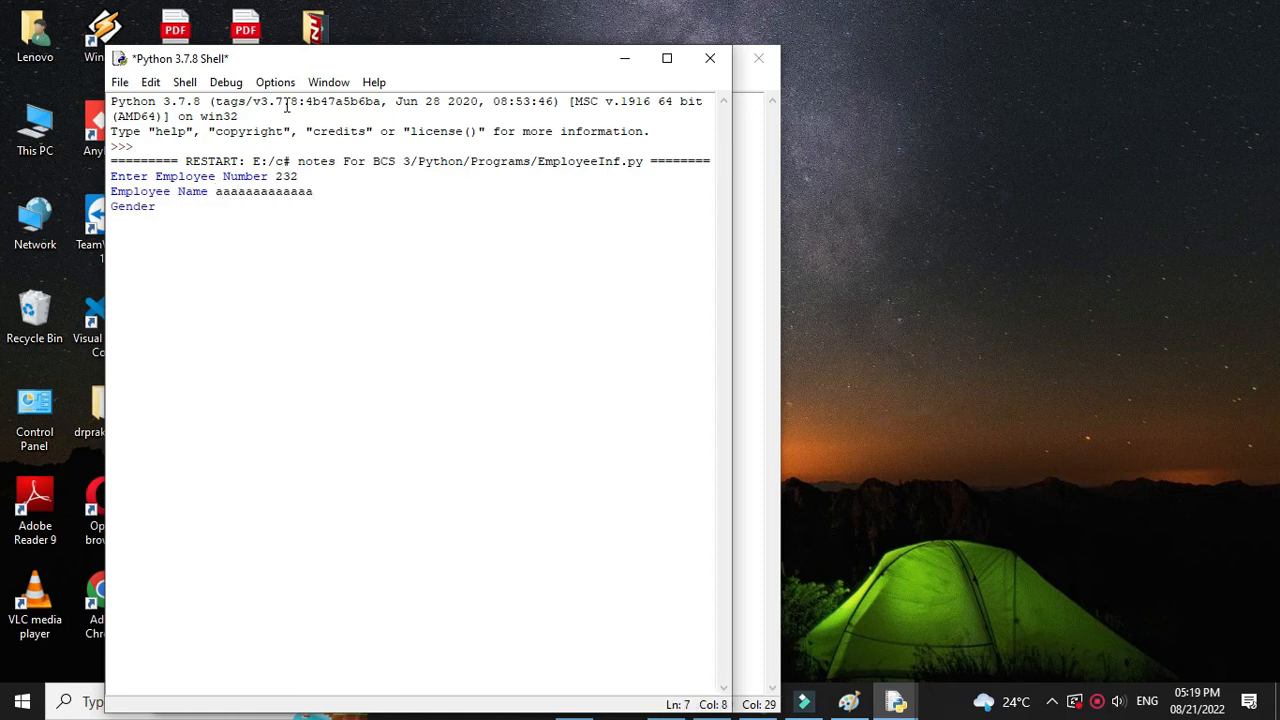
pyautogui.write('M')
pyautogui.press('Return')
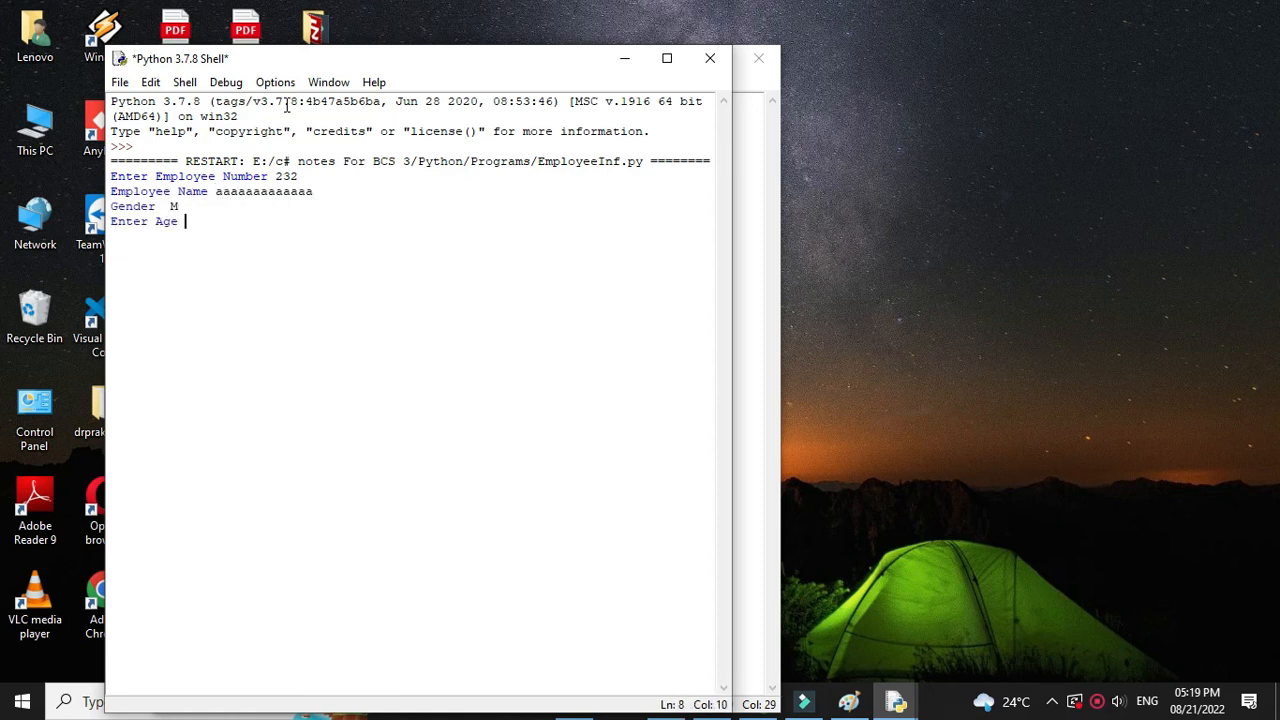
pyautogui.write('54')
pyautogui.press('Return')
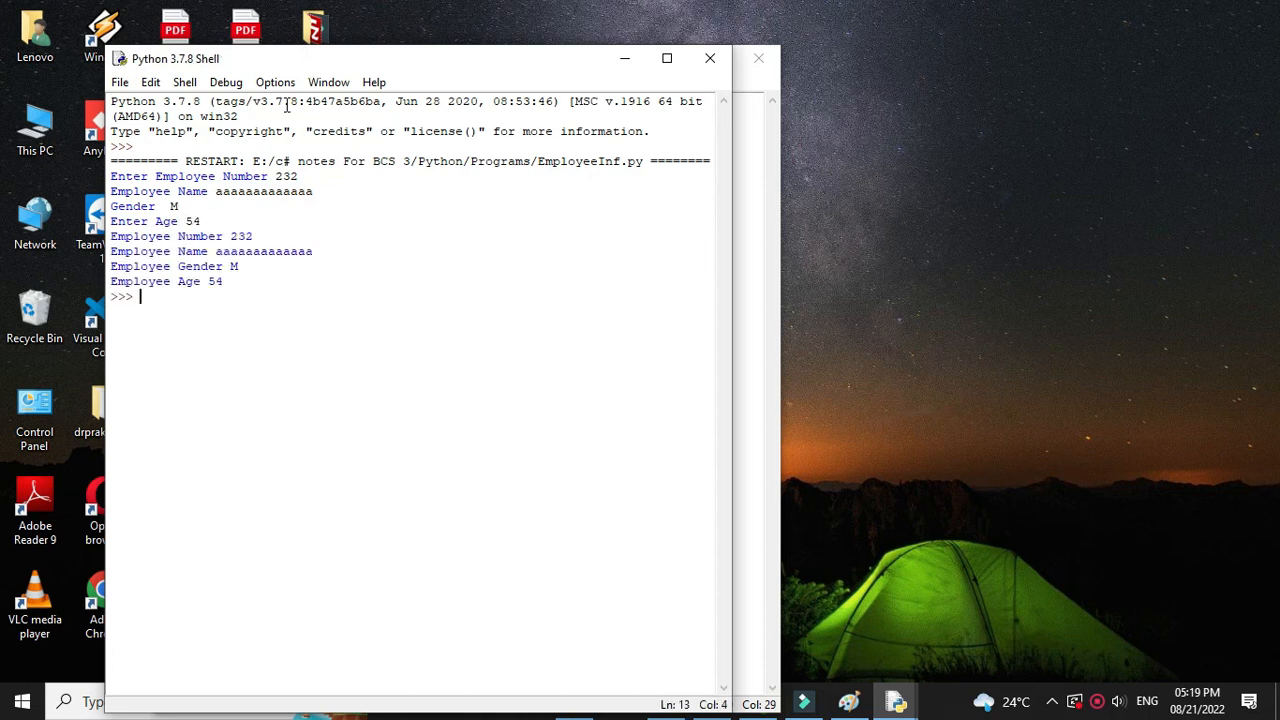